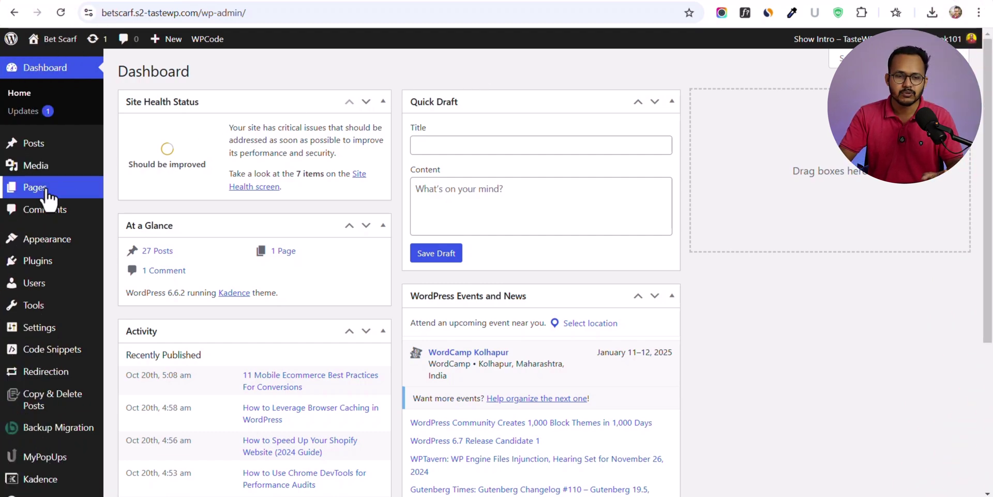
# Upload pexels-olly-920381.jpg from the Downloads folder to the media library and open its edit page.
pyautogui.click(43, 174)
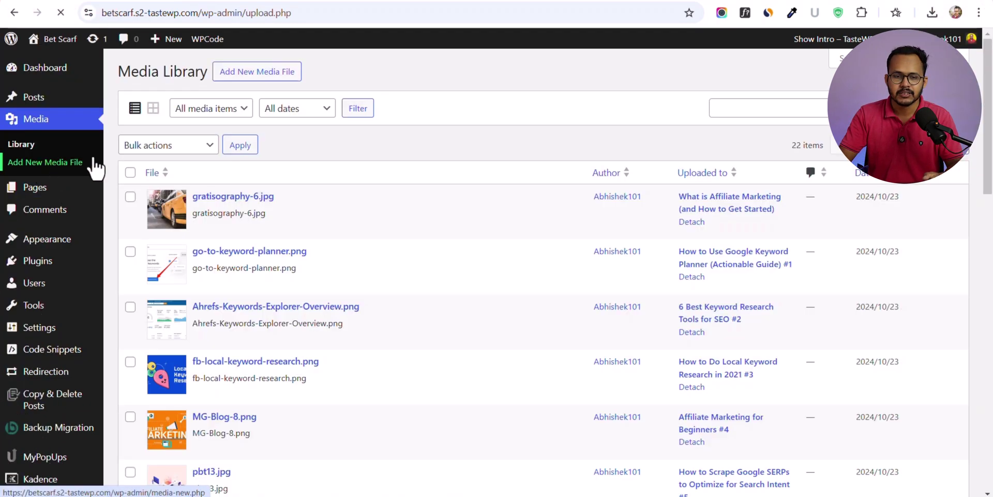
pyautogui.click(267, 77)
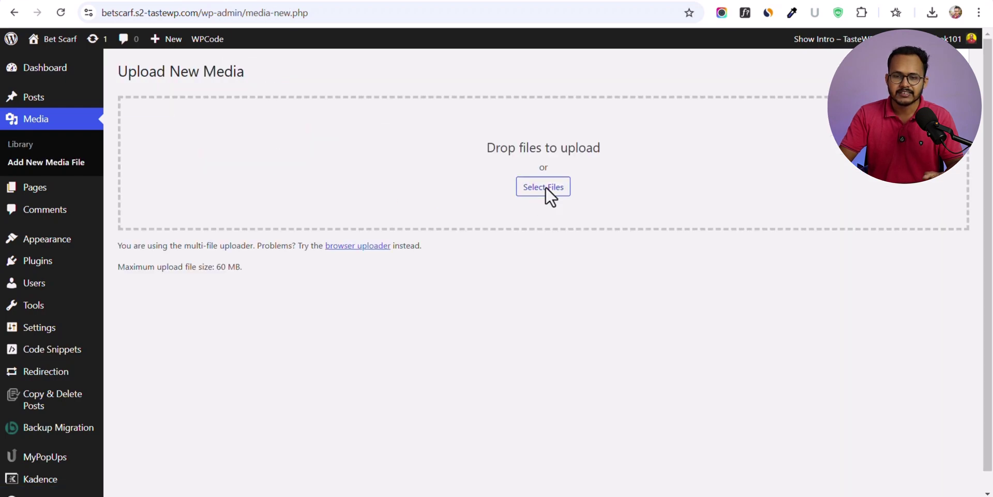
pyautogui.click(546, 186)
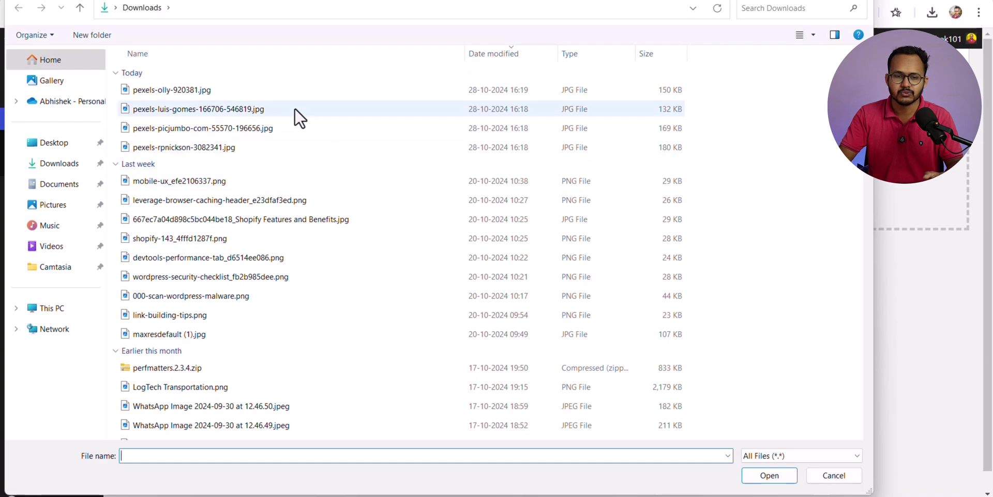
pyautogui.click(183, 92)
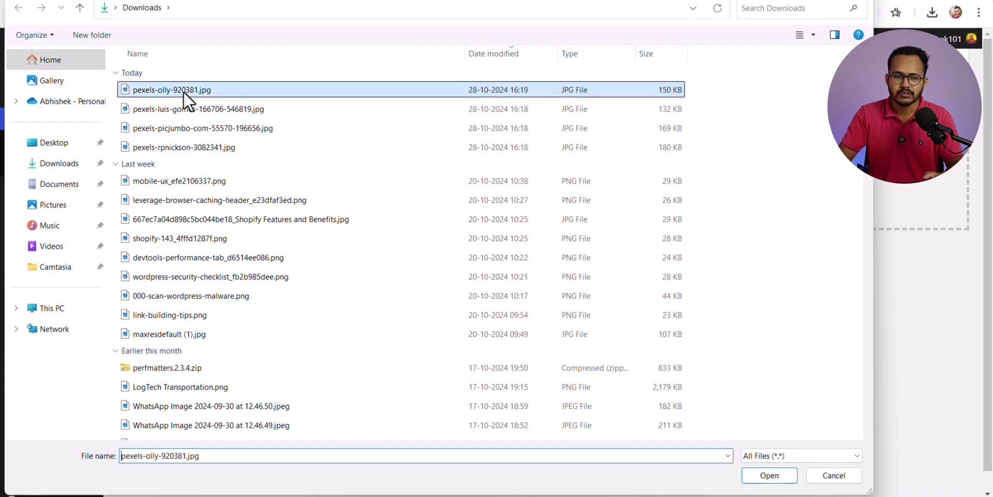
pyautogui.click(768, 474)
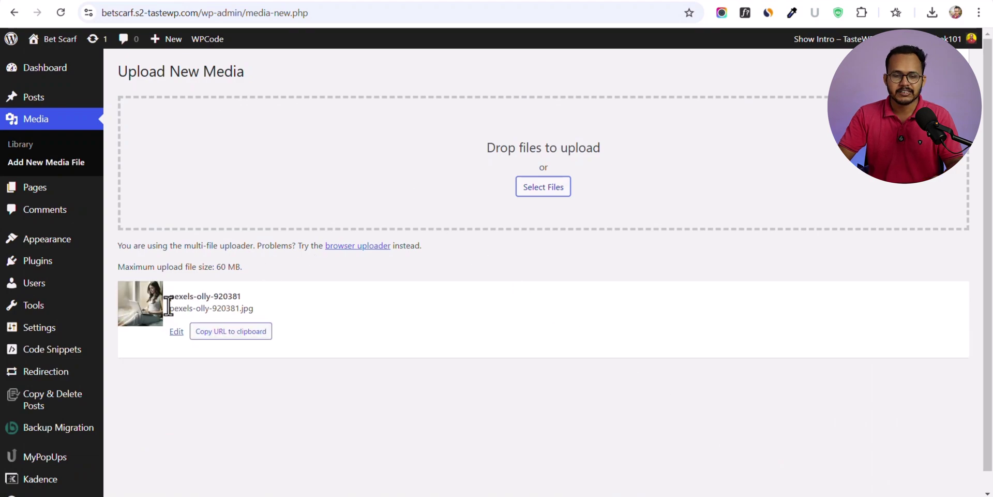
pyautogui.click(171, 332)
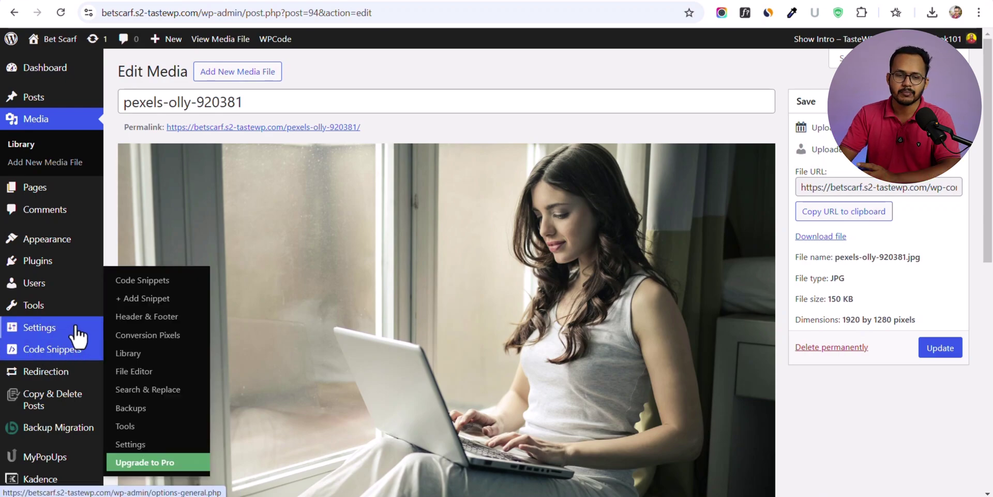
# Open the page for adding plugins, dismiss the "Try it first" notice, and search for "wp code".
pyautogui.moveTo(62, 261)
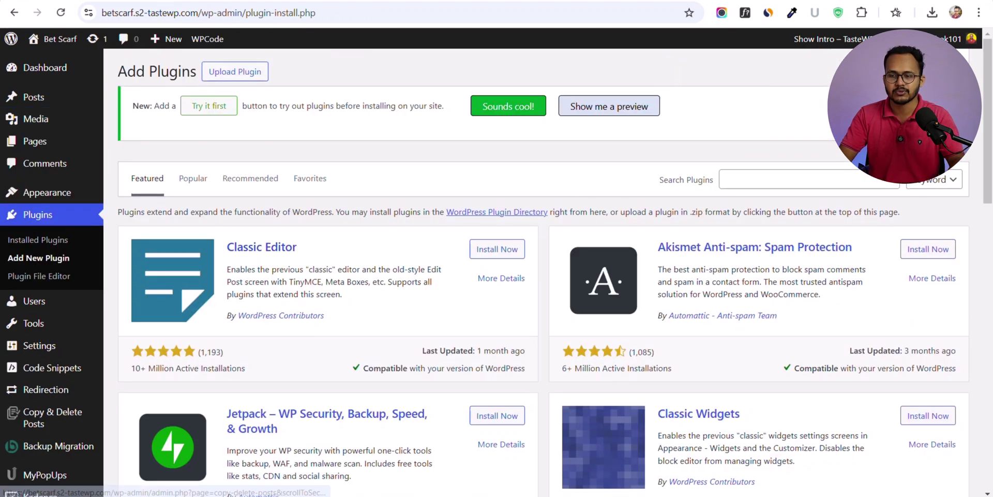
pyautogui.click(887, 88)
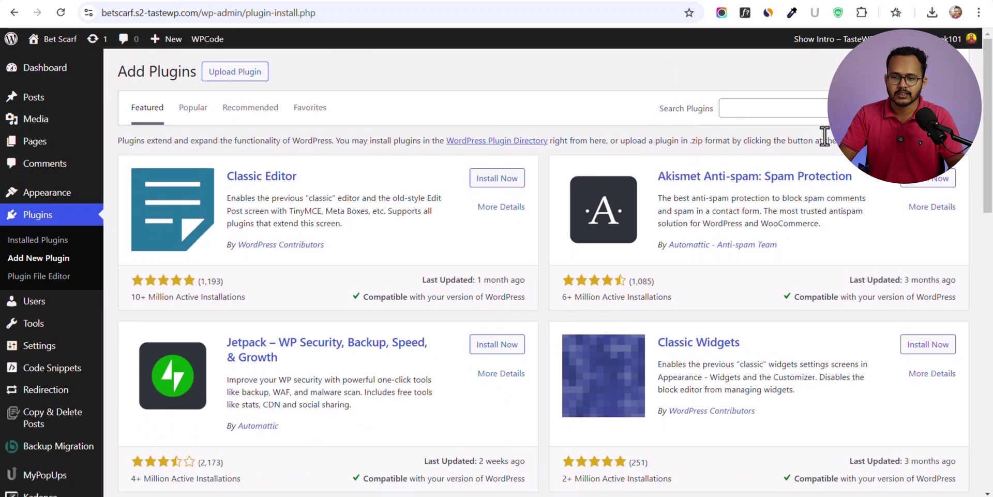
pyautogui.click(818, 111)
pyautogui.write('wp code')
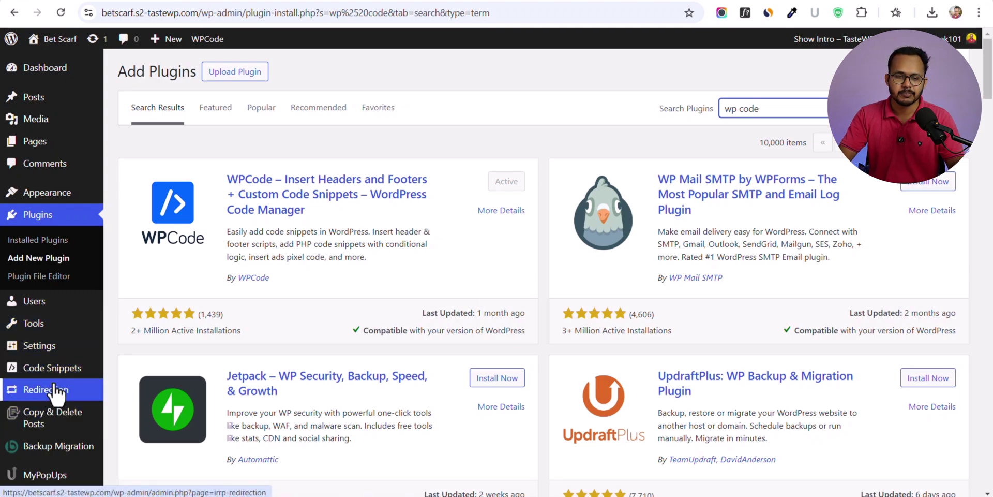
# Start a new custom PHP snippet in WPCode and title it "Webp Conversion".
pyautogui.moveTo(77, 372)
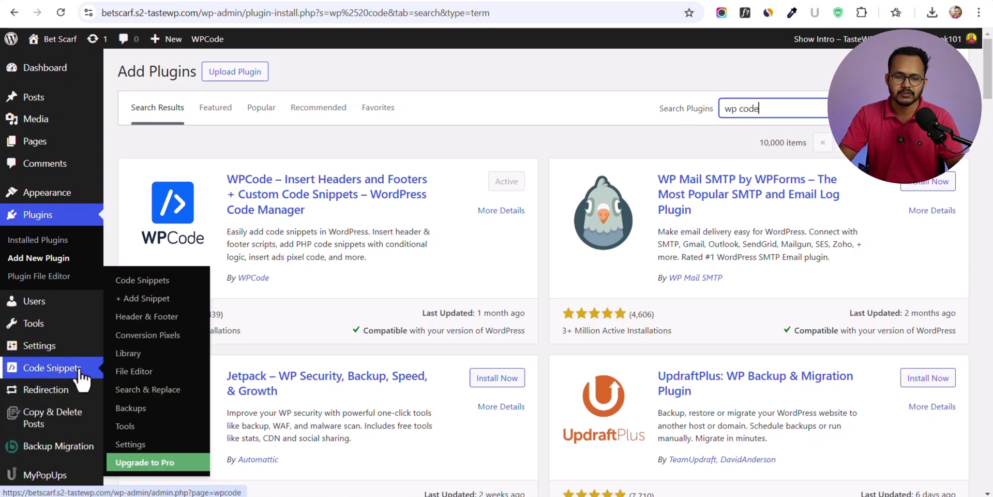
pyautogui.click(157, 302)
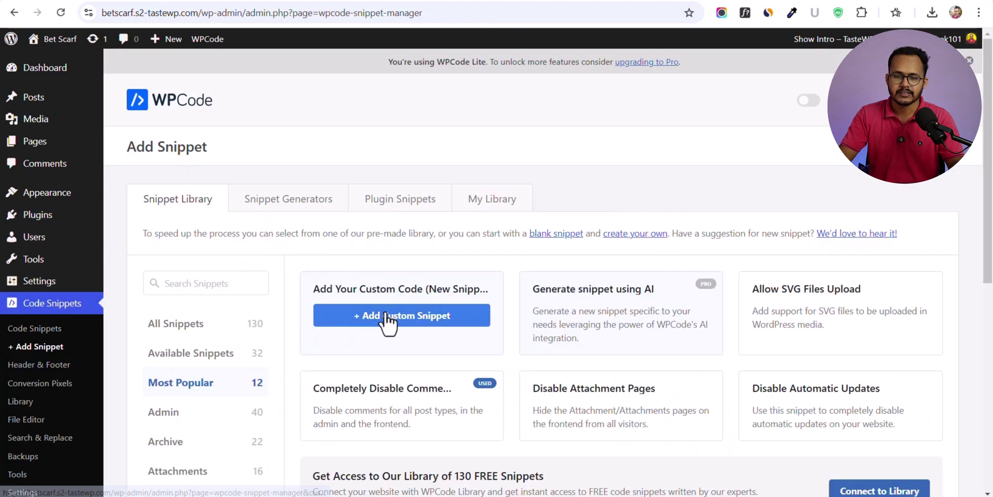
pyautogui.click(399, 318)
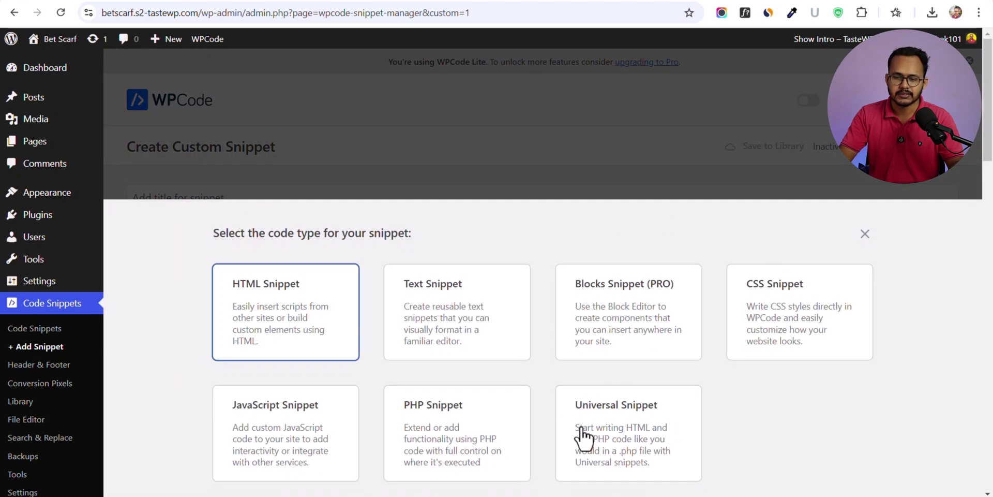
pyautogui.click(434, 432)
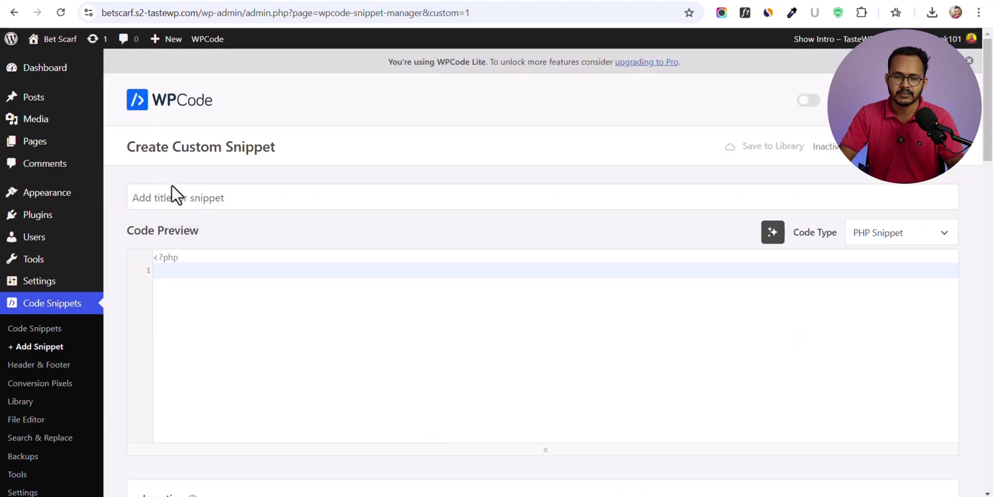
pyautogui.click(165, 199)
pyautogui.write('Webp Conversion')
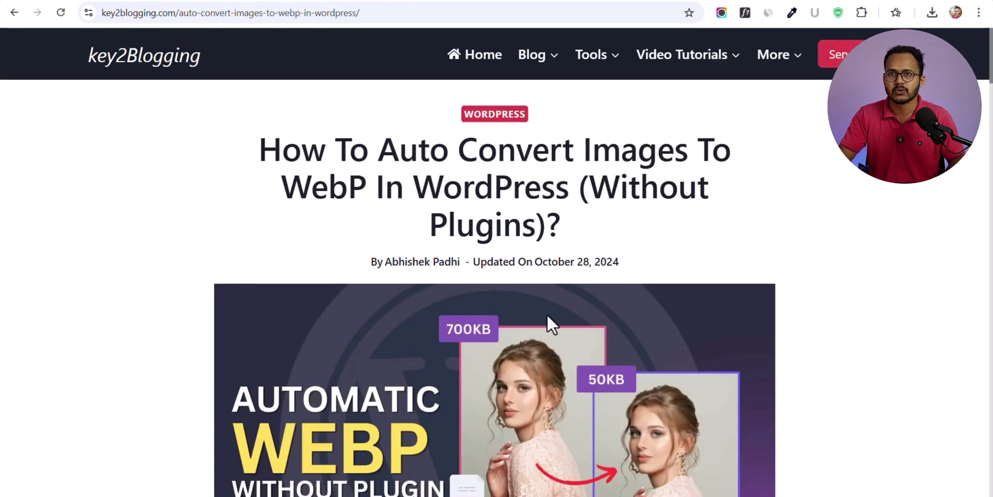
# Copy the "Convert Uploaded Images to WebP Format" code from the key2Blogging article on auto-converting images.
pyautogui.scroll(-10, 553, 309)
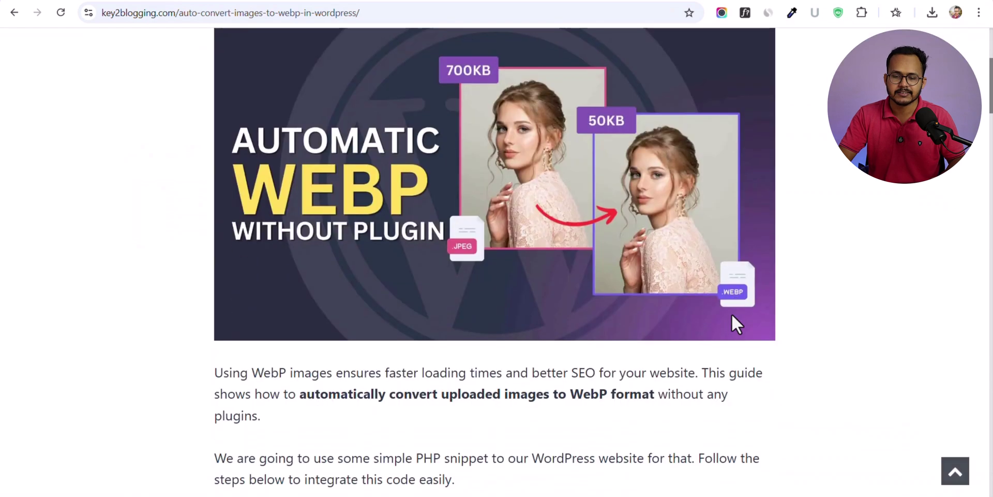
pyautogui.scroll(-6, 579, 242)
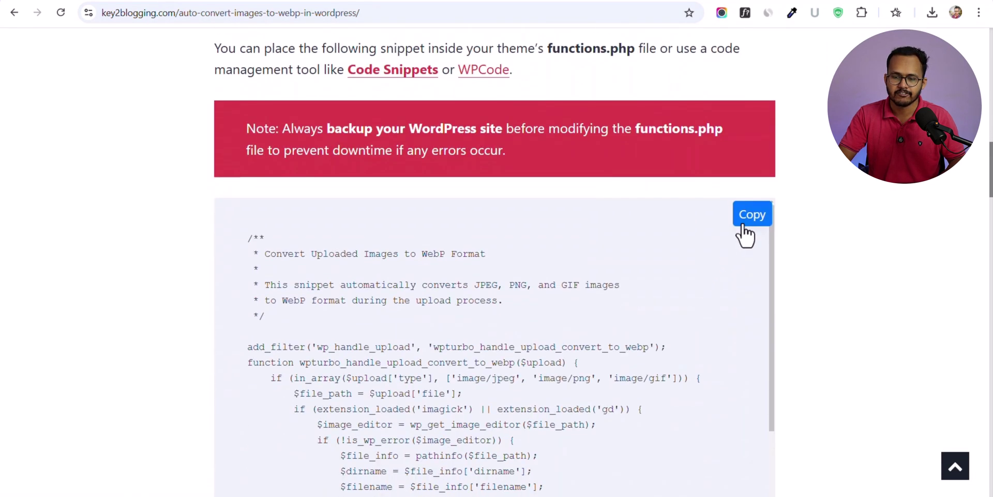
pyautogui.click(746, 228)
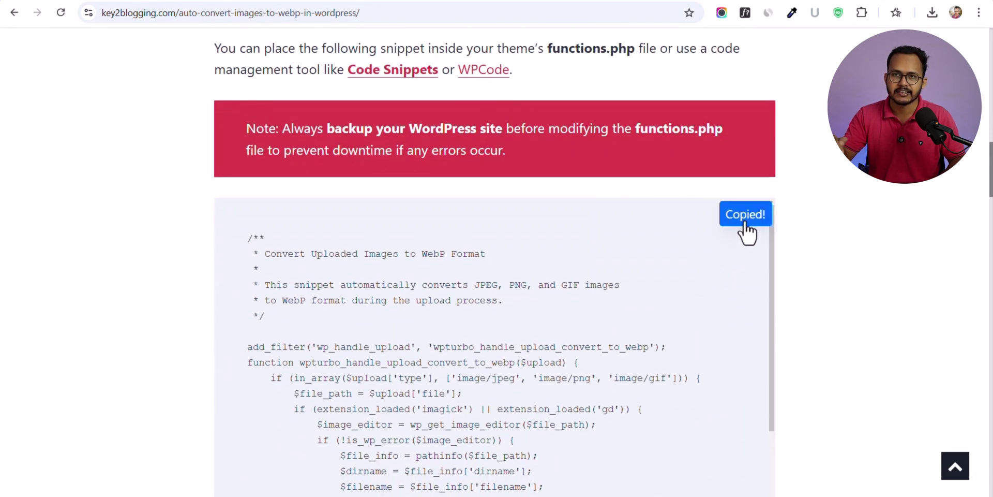
pyautogui.scroll(-3, 614, 306)
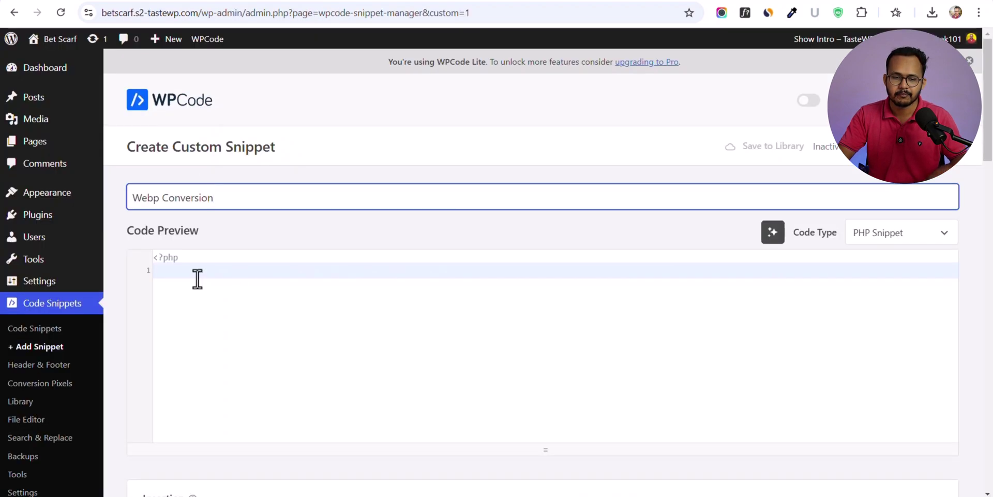
# Paste the copied code into the Webp Conversion snippet, then activate and save the snippet.
pyautogui.click(197, 276)
pyautogui.hotkey('ctrl', 'v')
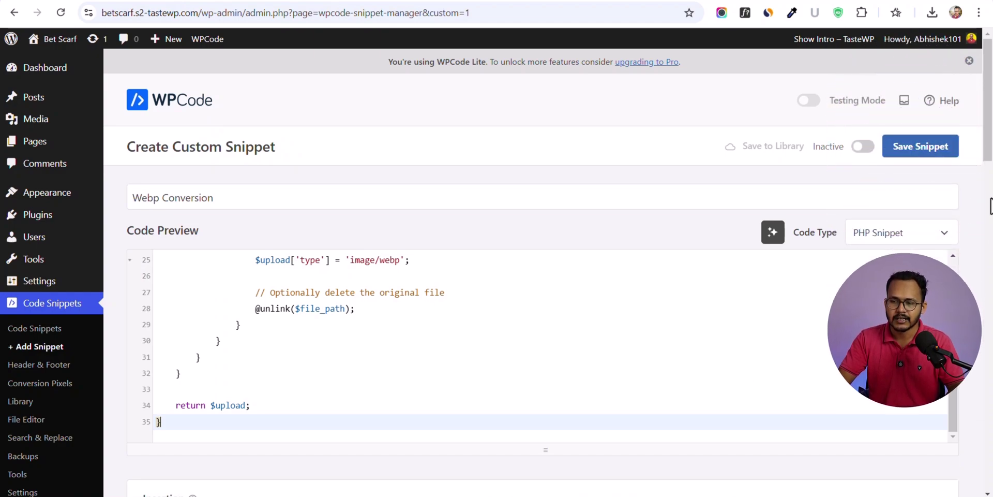
pyautogui.click(861, 148)
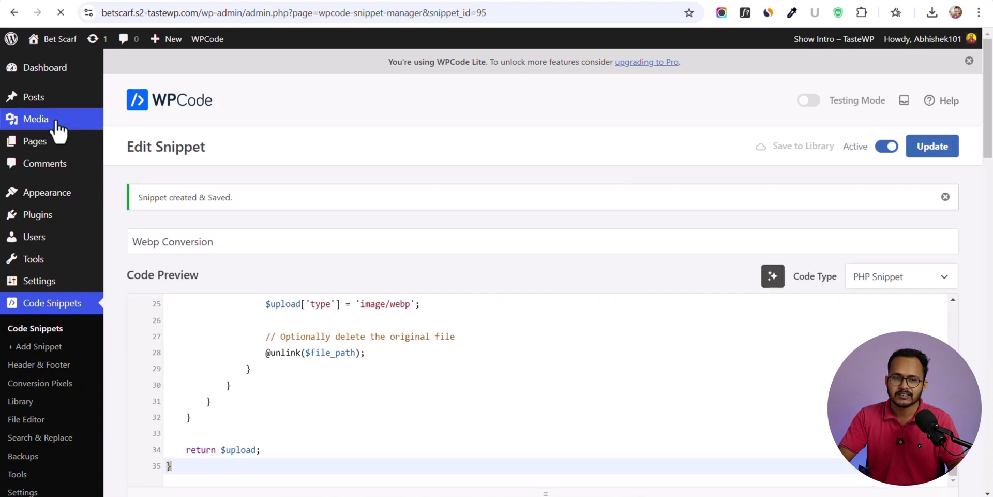
# Upload pexels-olly-920381.jpg to the media library again and check the file type and size on its edit page.
pyautogui.click(50, 124)
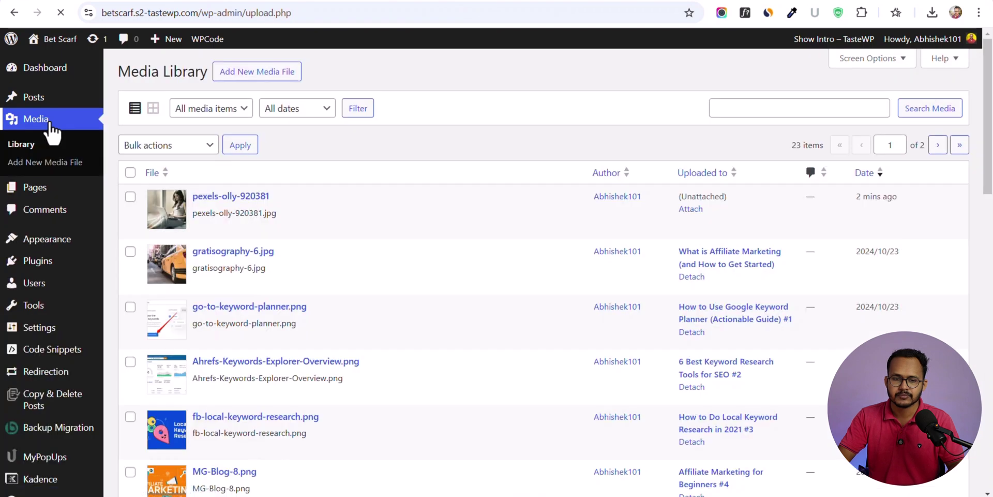
pyautogui.click(255, 72)
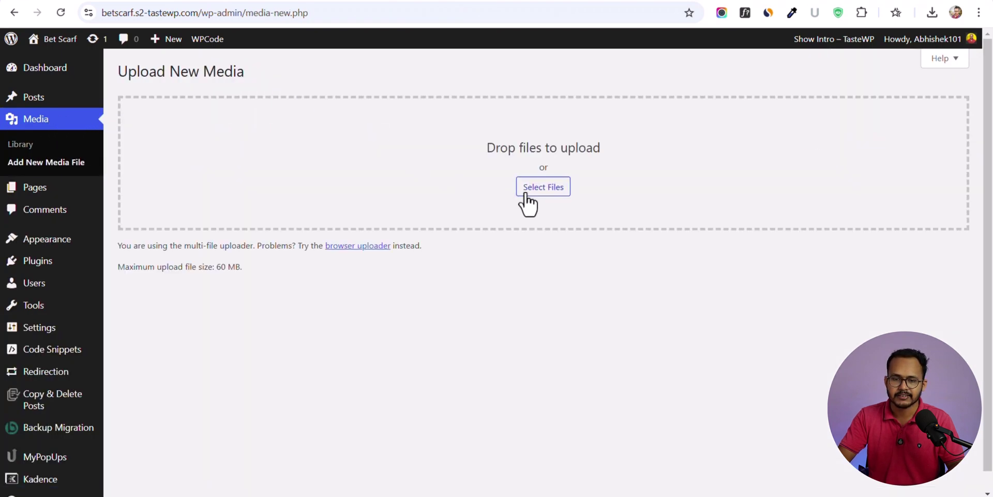
pyautogui.click(525, 195)
pyautogui.click(189, 90)
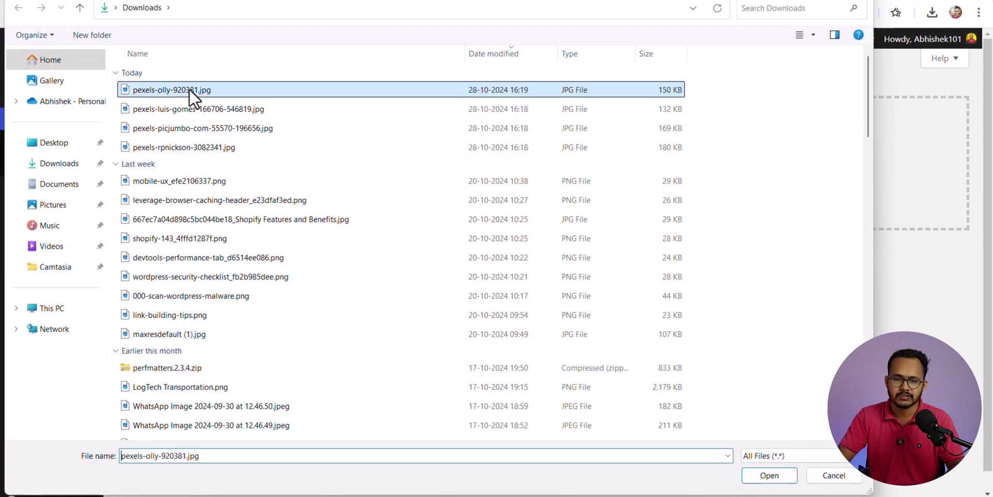
pyautogui.doubleClick(188, 89)
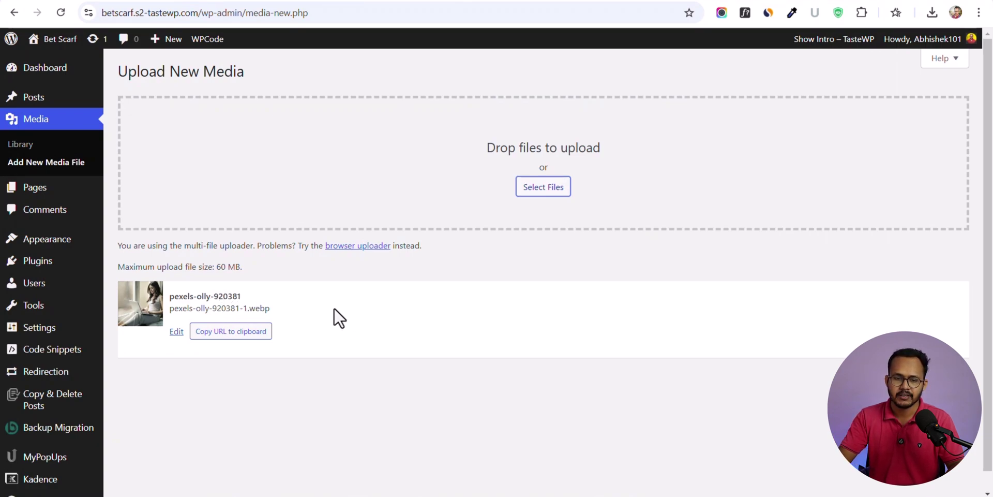
pyautogui.click(175, 332)
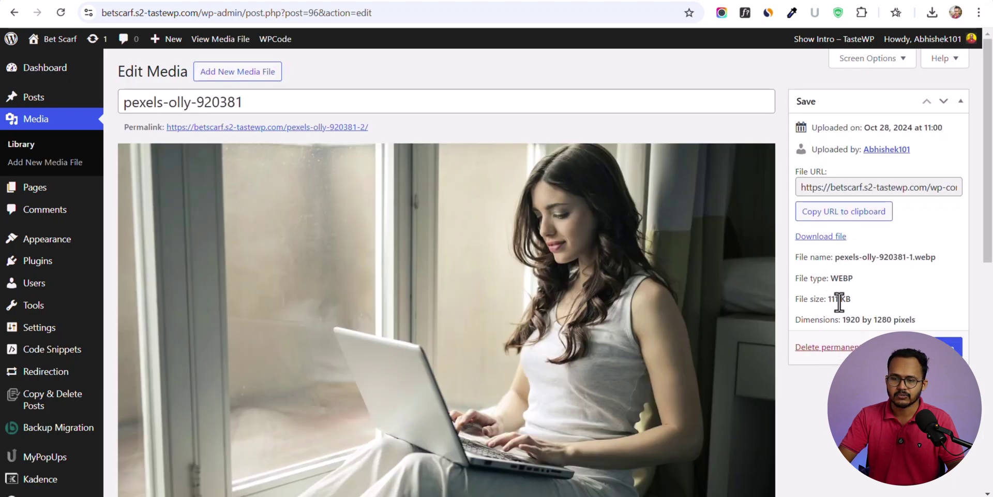
pyautogui.moveTo(826, 299); pyautogui.dragTo(852, 300)
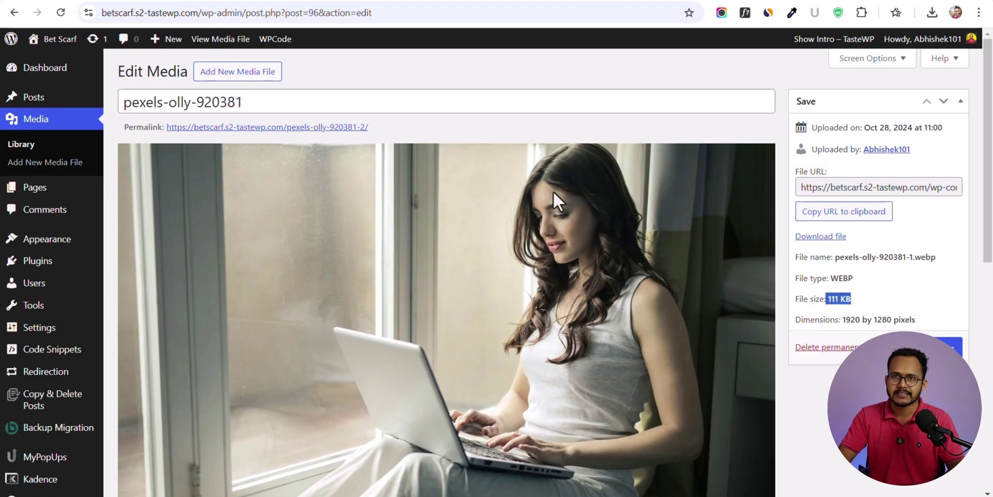
# Open the media upload page, then switch to File Explorer and examine the JPG and PNG images in the Downloads folder.
pyautogui.click(243, 74)
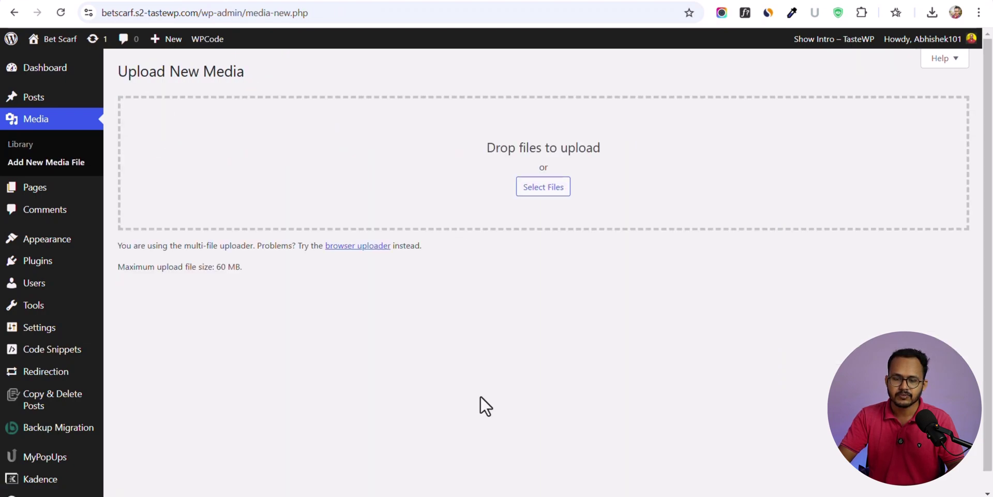
pyautogui.hotkey('alt', 'Tab')
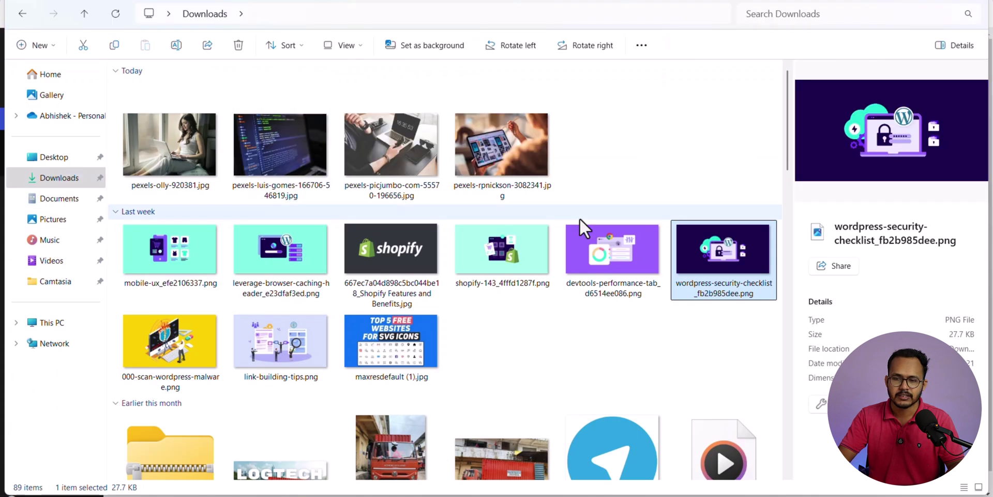
pyautogui.click(166, 151)
pyautogui.click(274, 163)
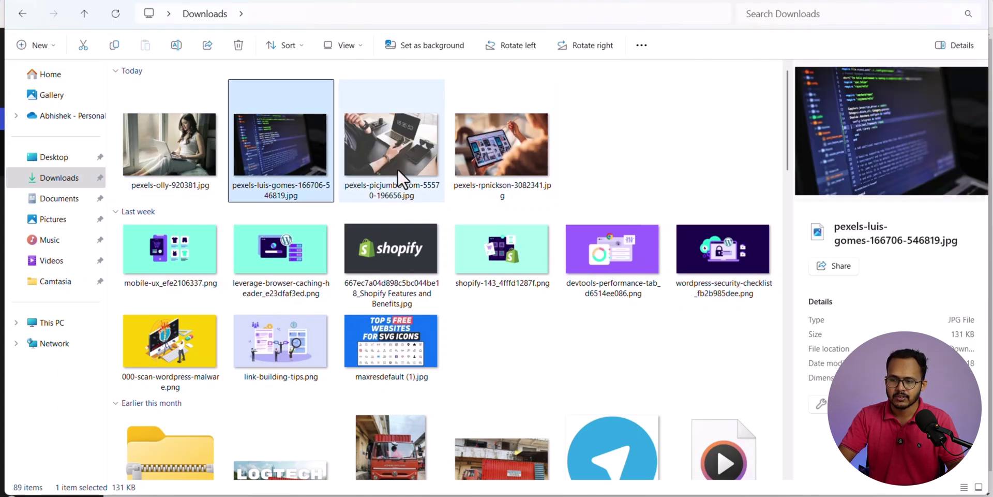
pyautogui.click(380, 166)
pyautogui.click(492, 157)
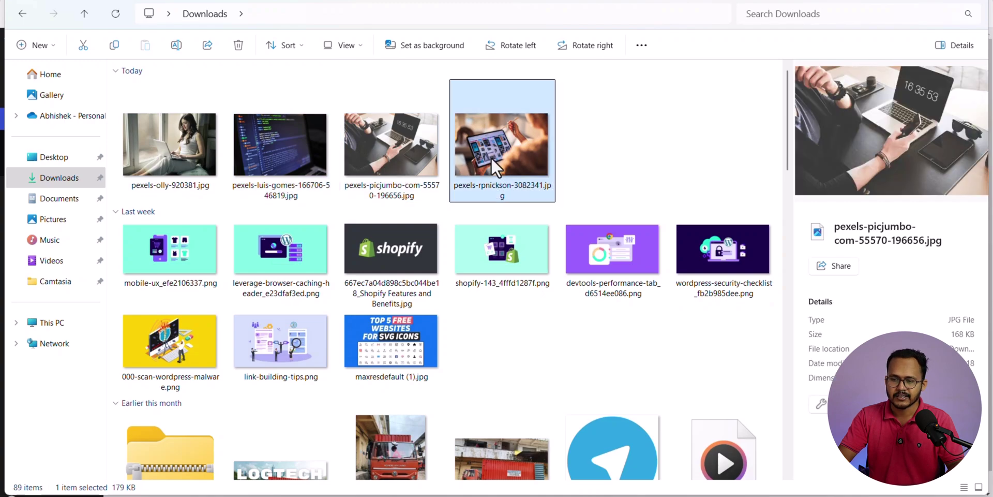
pyautogui.click(220, 247)
pyautogui.click(279, 257)
pyautogui.click(432, 258)
pyautogui.click(543, 261)
pyautogui.click(652, 259)
pyautogui.click(707, 256)
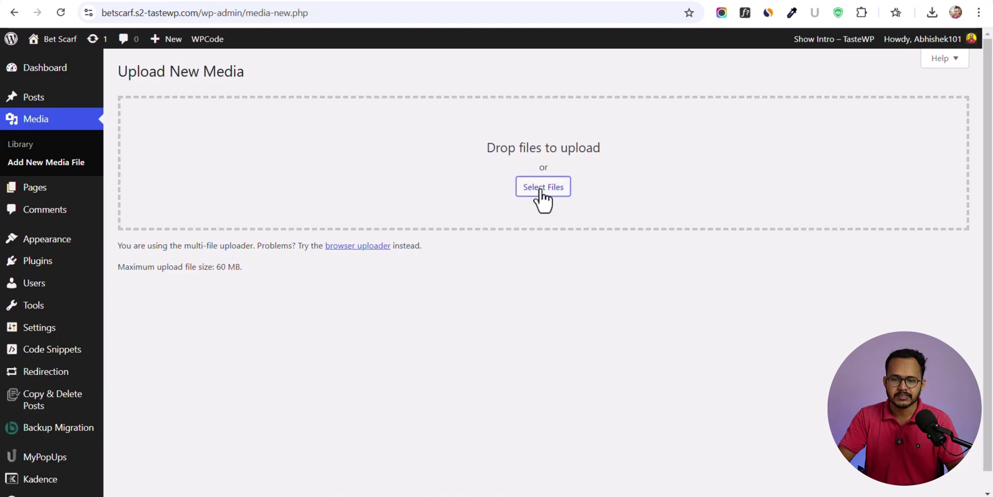
# Upload the four pexels JPG images from the Downloads folder together and review their resulting file names.
pyautogui.click(540, 190)
pyautogui.click(209, 89)
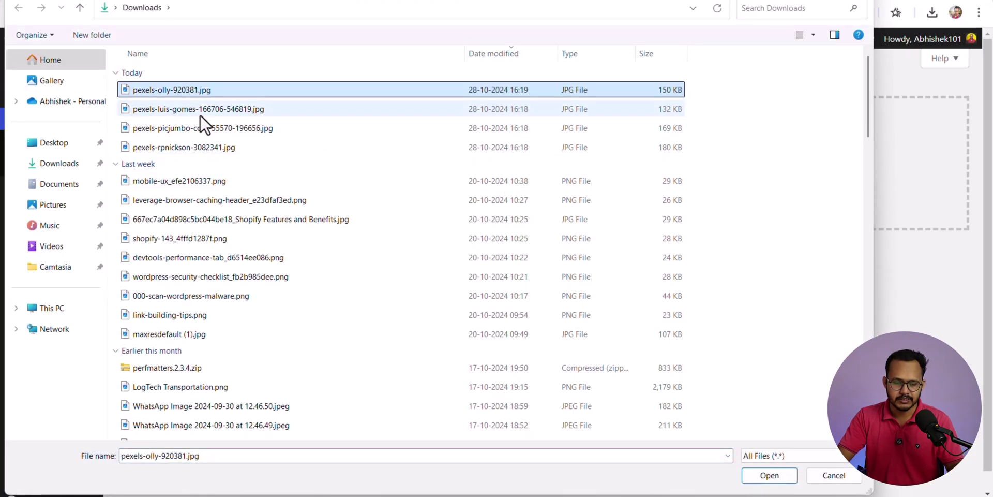
pyautogui.keyDown('shift'); pyautogui.click(220, 149); pyautogui.keyUp('shift')
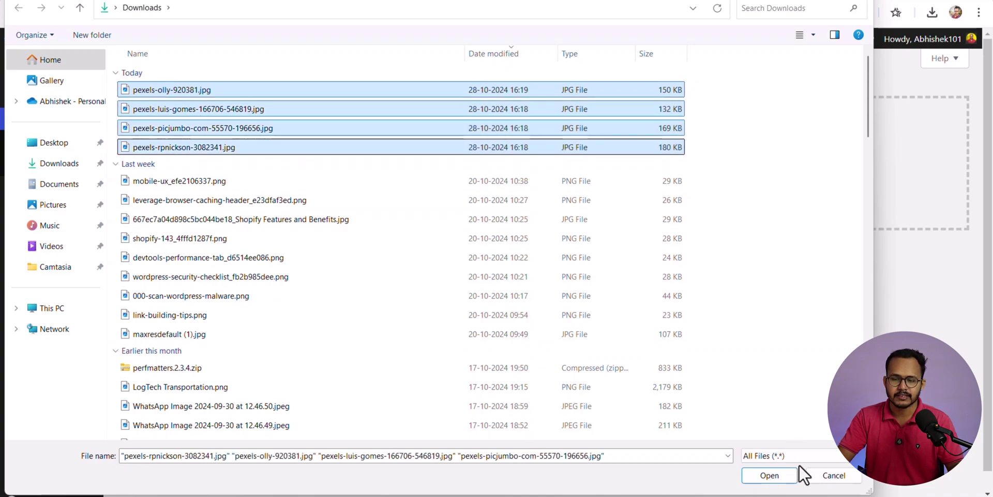
pyautogui.click(769, 476)
pyautogui.scroll(-1, 238, 298)
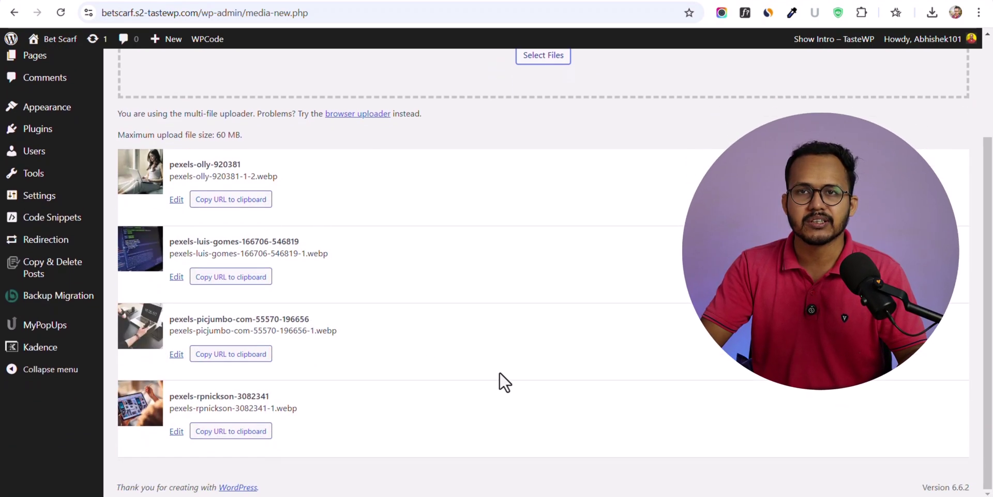
pyautogui.scroll(3, 499, 372)
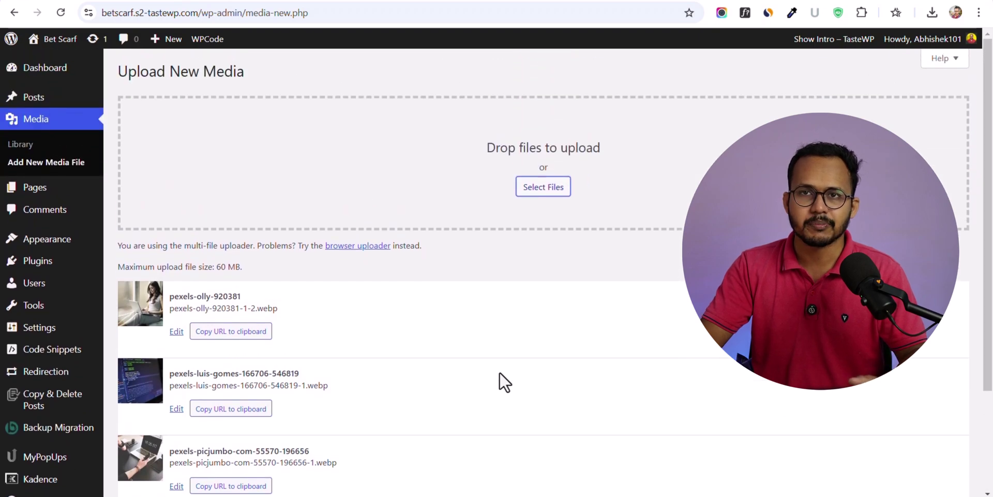